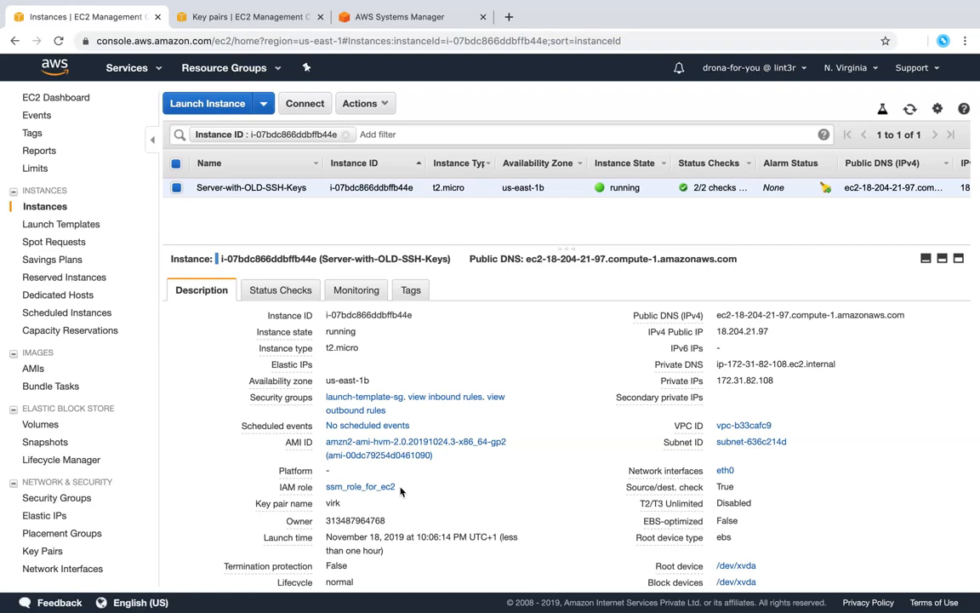
# Step: Go to AWS Systems Manager and open its list of managed instances
pyautogui.click(420, 21)
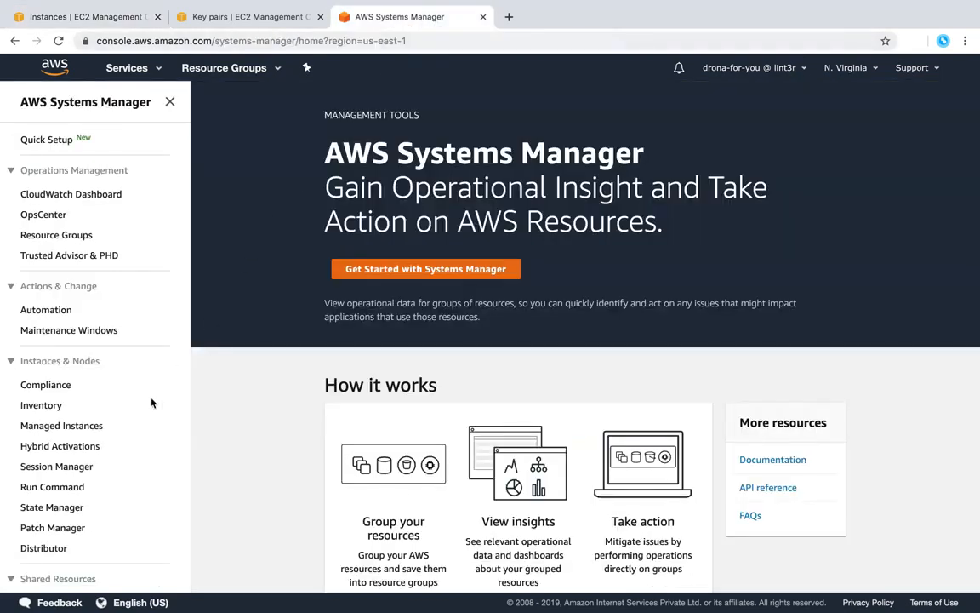
pyautogui.click(93, 428)
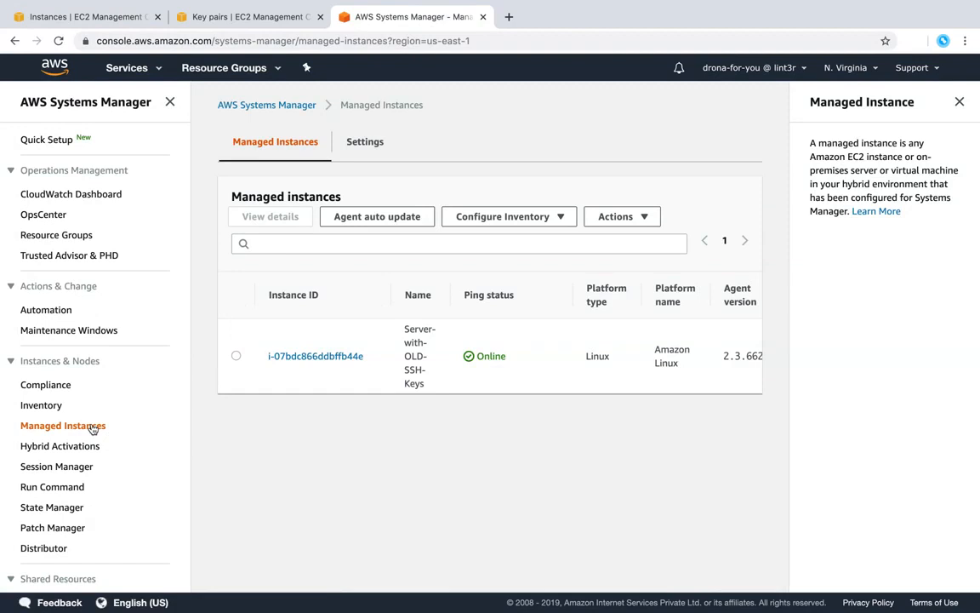
# Step: Switch to the terminal and generate an RSA key pair with ssh-keygen, using an empty passphrase, quiet mode and the file name nov19
pyautogui.write('ssh')
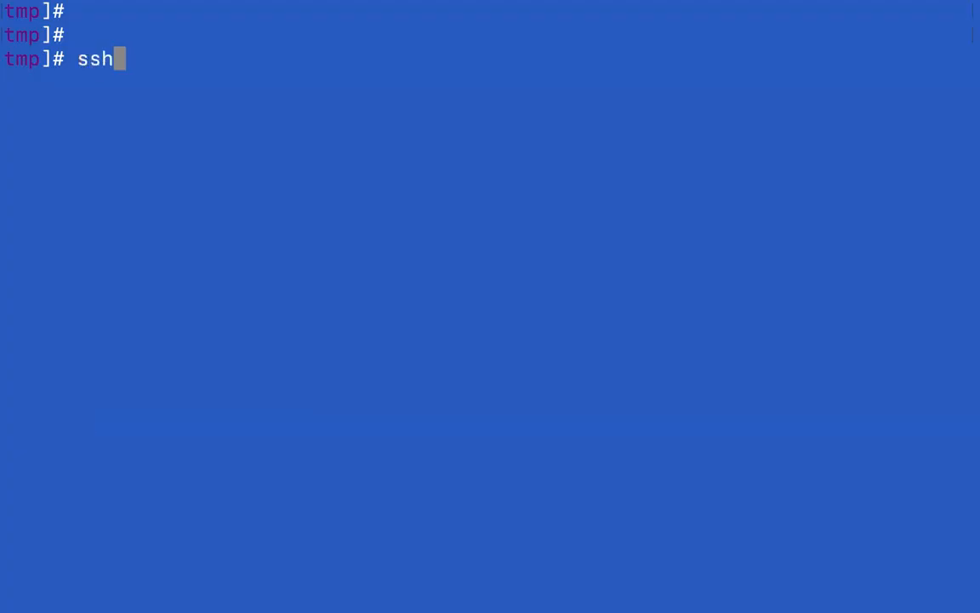
pyautogui.write('-keygen -t rsa')
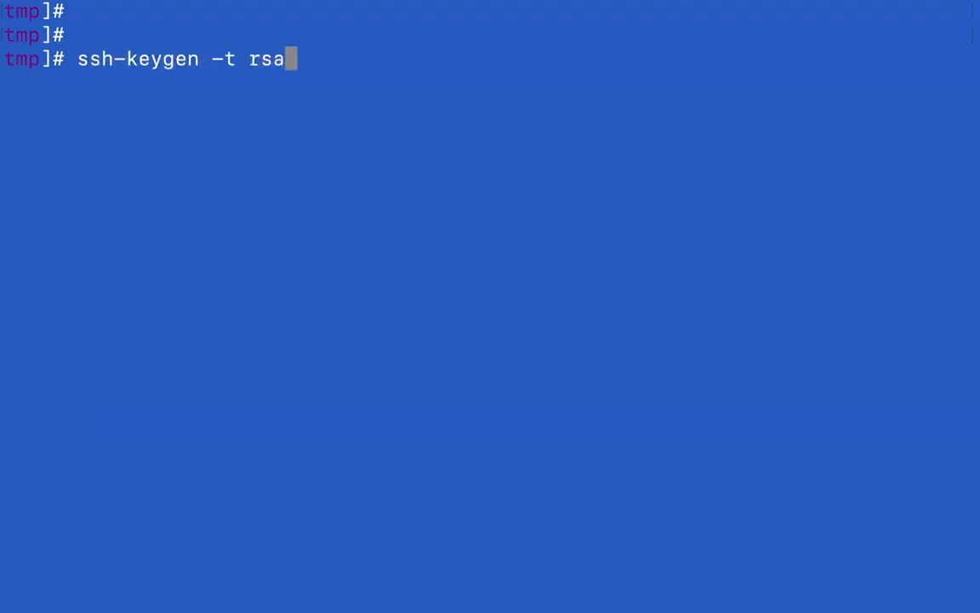
pyautogui.write(' -N ""')
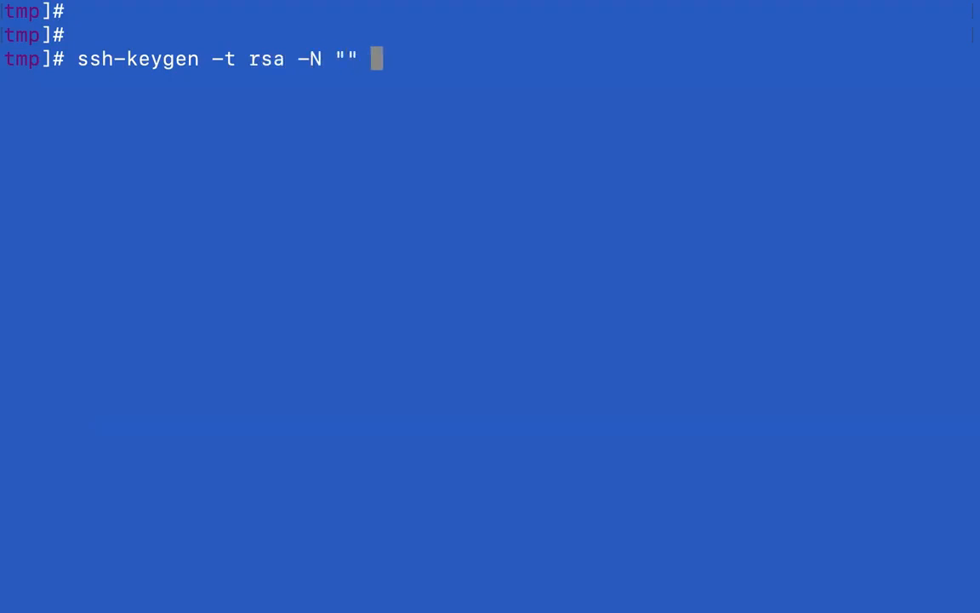
pyautogui.write(' -q ')
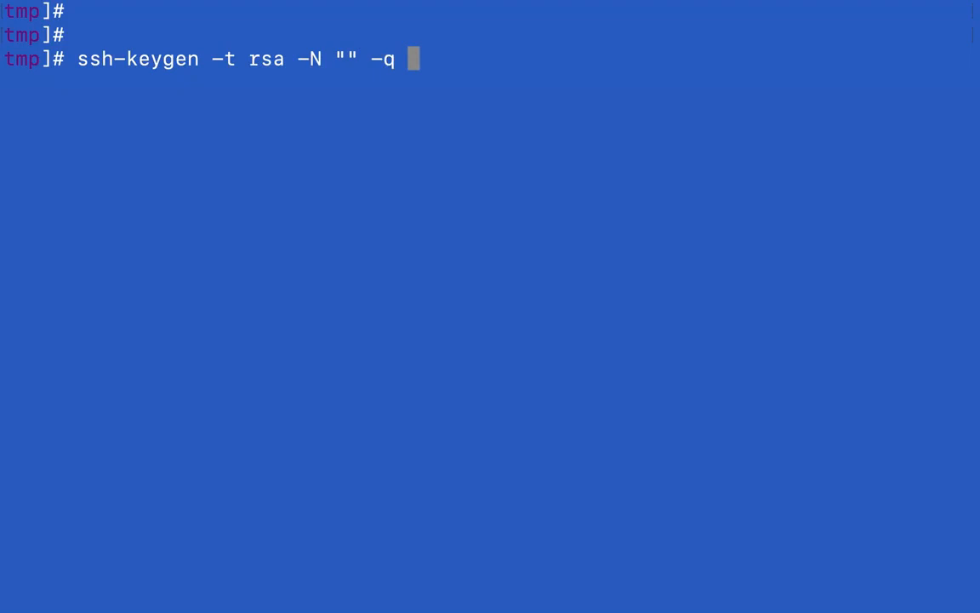
pyautogui.write('-f ')
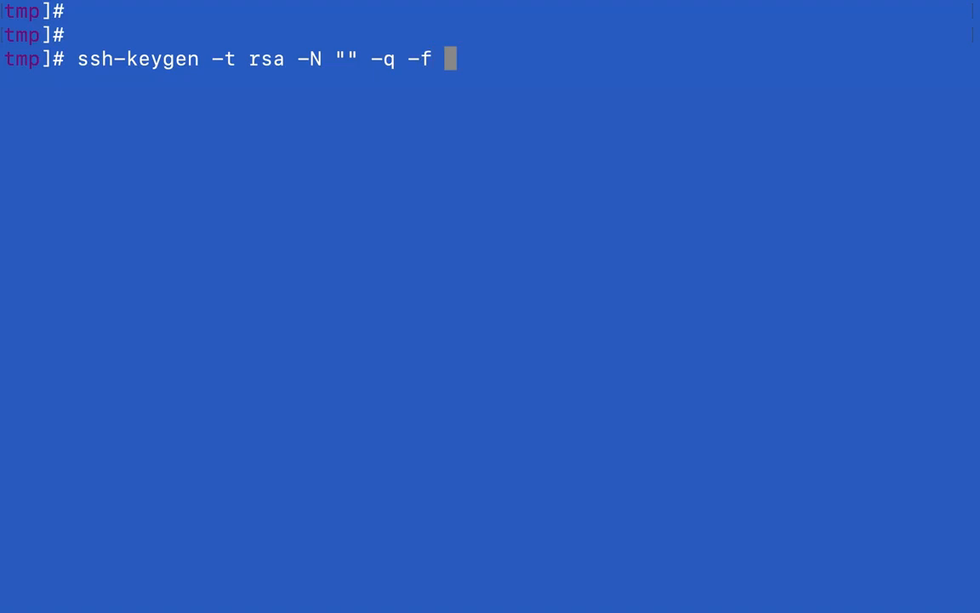
pyautogui.write('nov')
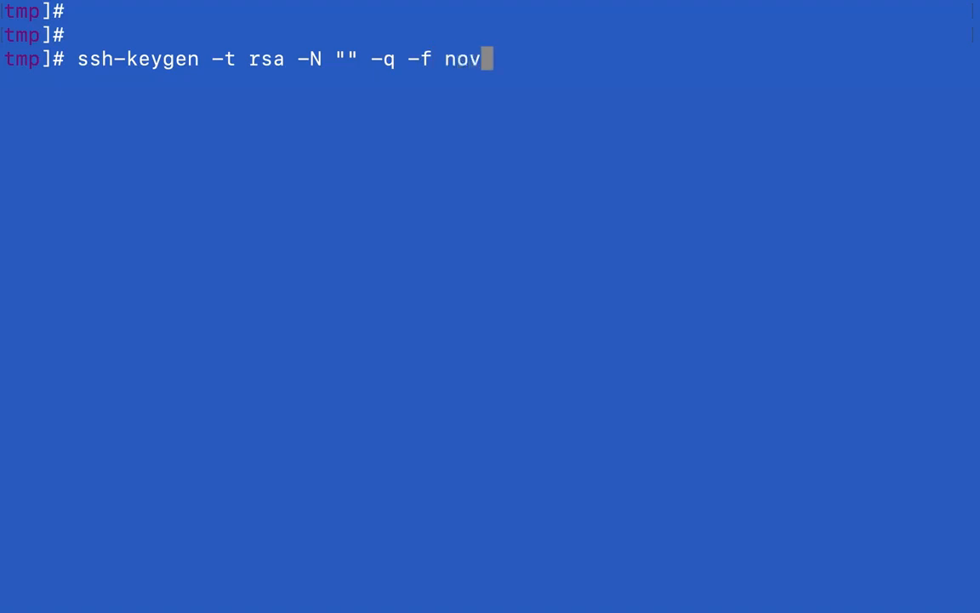
pyautogui.write('19')
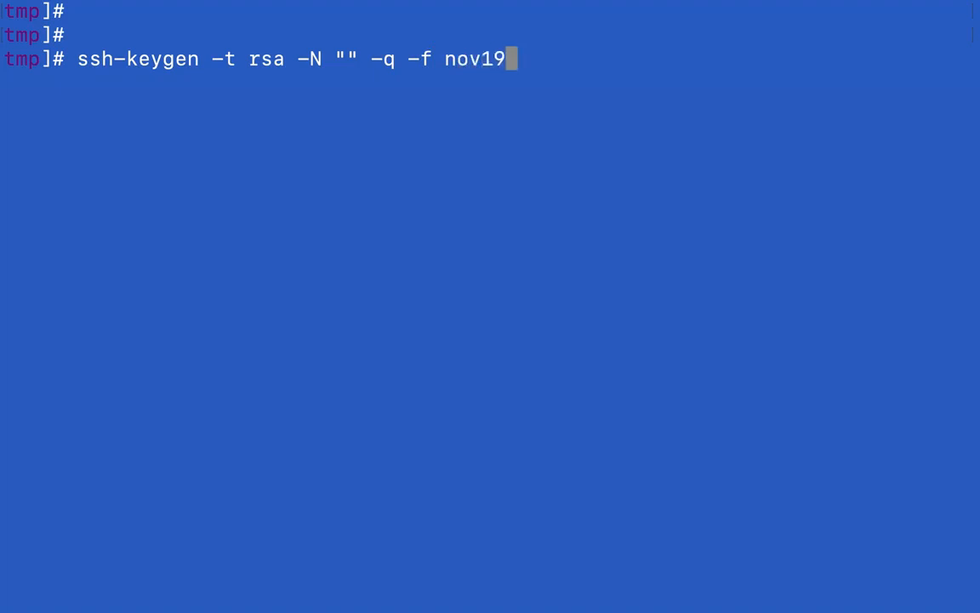
pyautogui.press('Return')
# Step: List the files in the tmp directory that match nov*
pyautogui.write('ls')
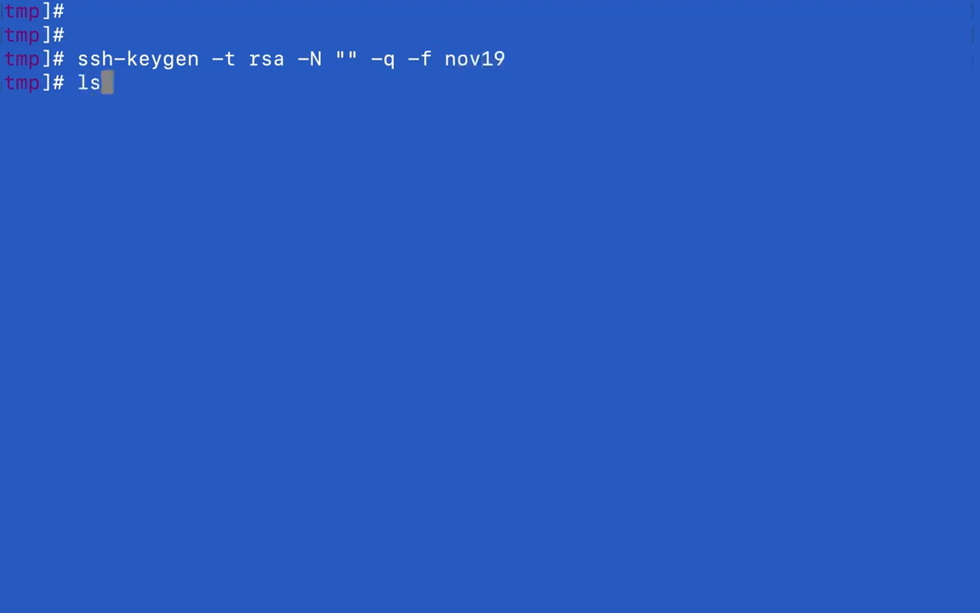
pyautogui.write(' nov*')
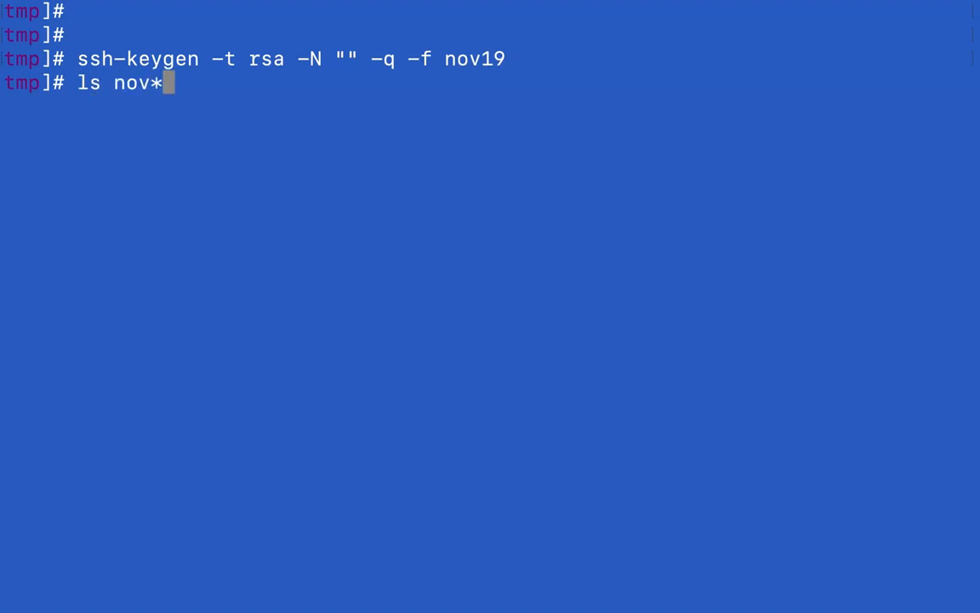
pyautogui.press('Return')
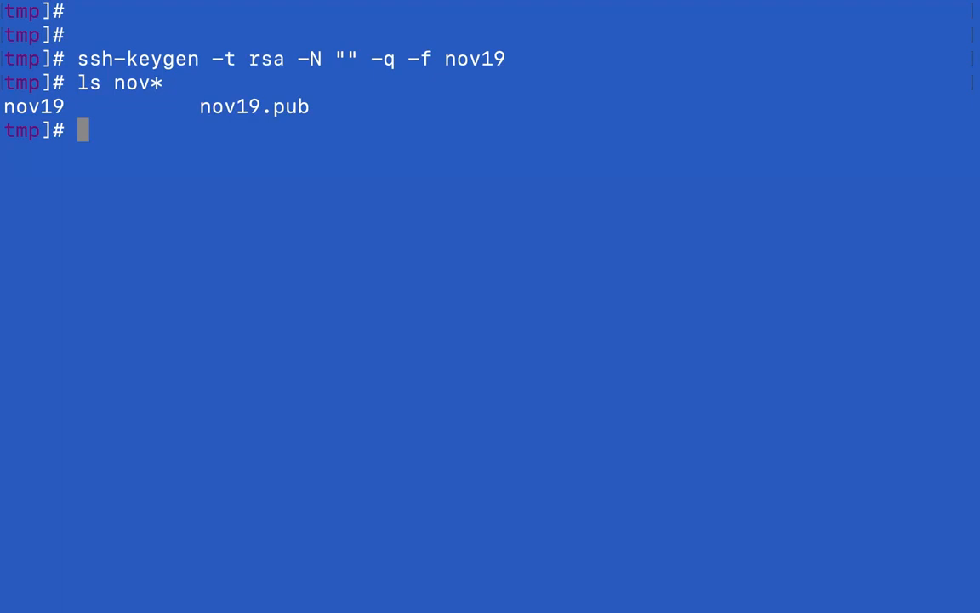
# Step: Print nov19.pub, copy the public key from the output and clear the terminal
pyautogui.write('cat nov19.pub')
pyautogui.press('Return')
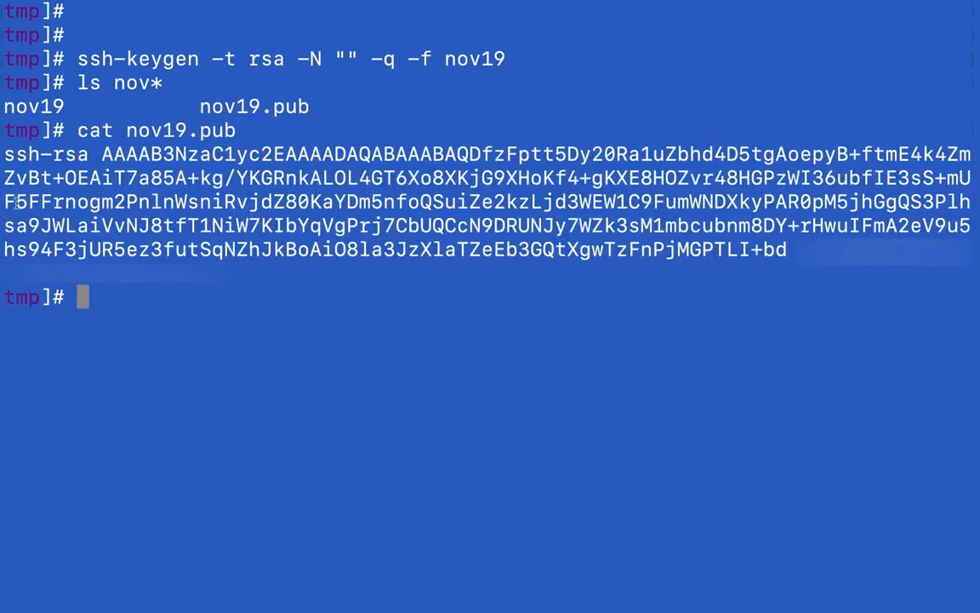
pyautogui.moveTo(7, 155); pyautogui.dragTo(788, 246)
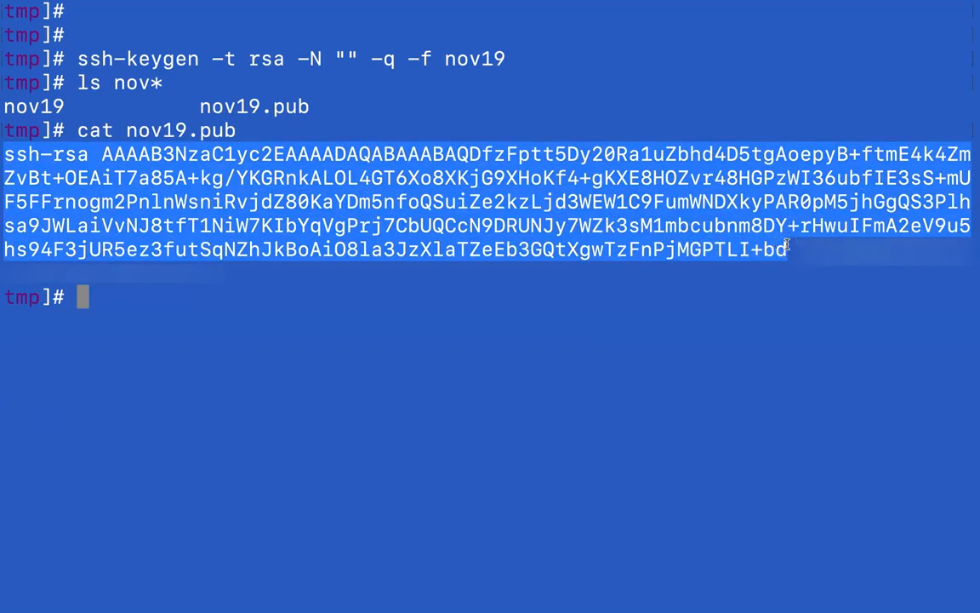
pyautogui.write('clear')
pyautogui.press('Return')
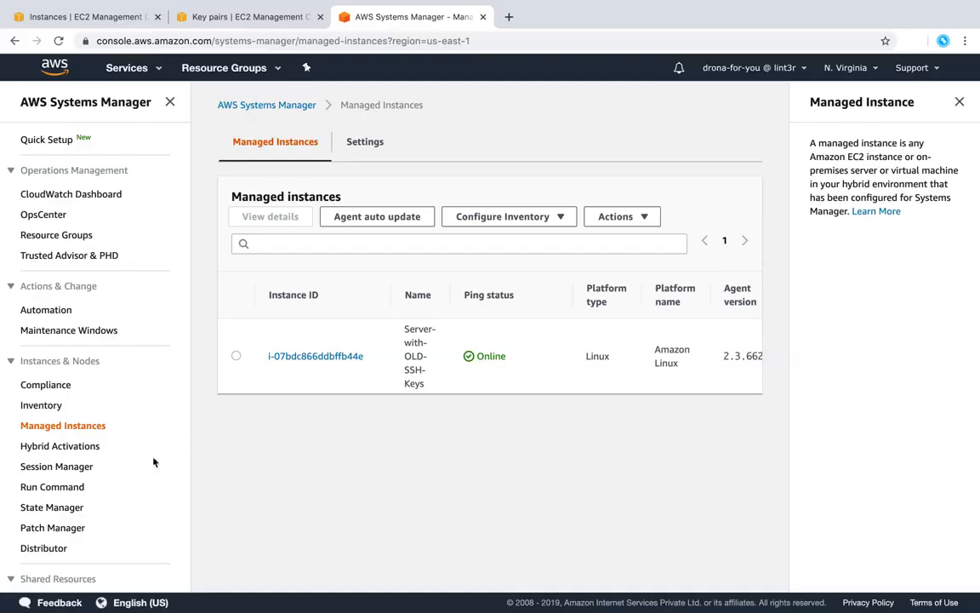
# Step: Switch to Systems Manager, start a new Run Command and choose the AWS-RunShellScript document from those filtered to the Linux platform
pyautogui.click(75, 486)
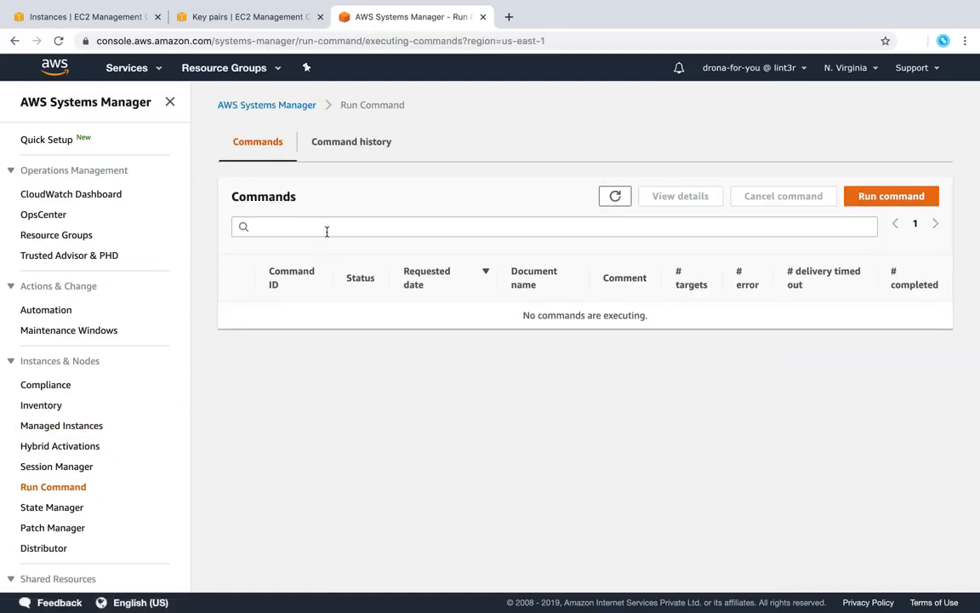
pyautogui.click(860, 196)
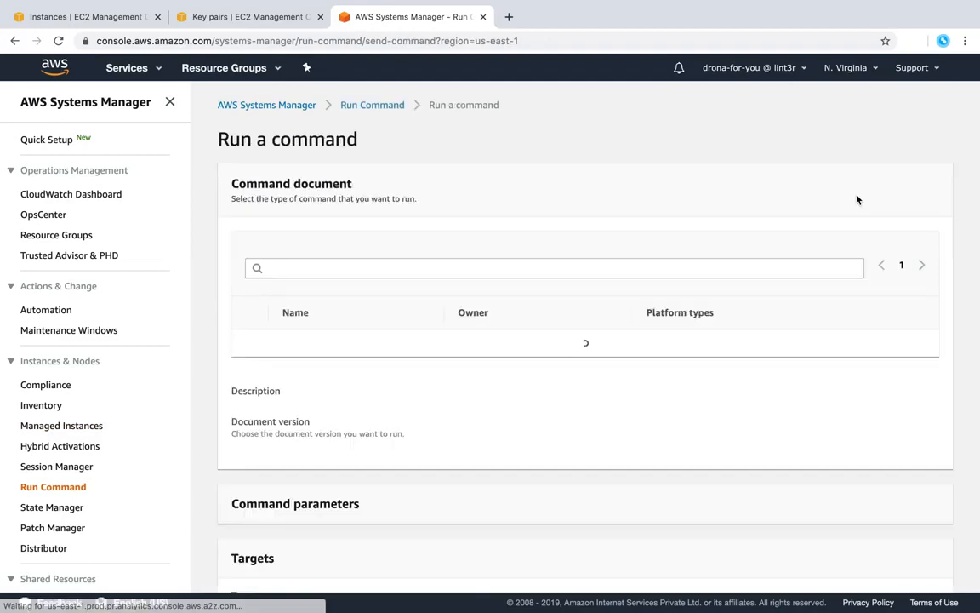
pyautogui.click(412, 269)
pyautogui.click(282, 331)
pyautogui.click(279, 318)
pyautogui.click(921, 264)
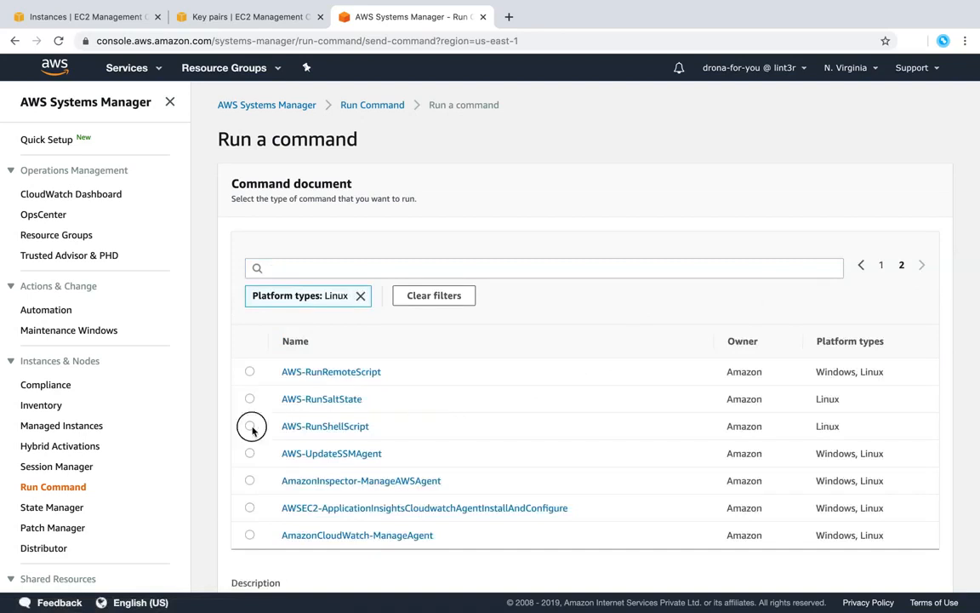
pyautogui.click(249, 426)
# Step: Enter a shell command that appends the copied public key to /home/ec2-user/.ssh/authorized_keys
pyautogui.scroll(-5, 255, 434)
pyautogui.click(272, 449)
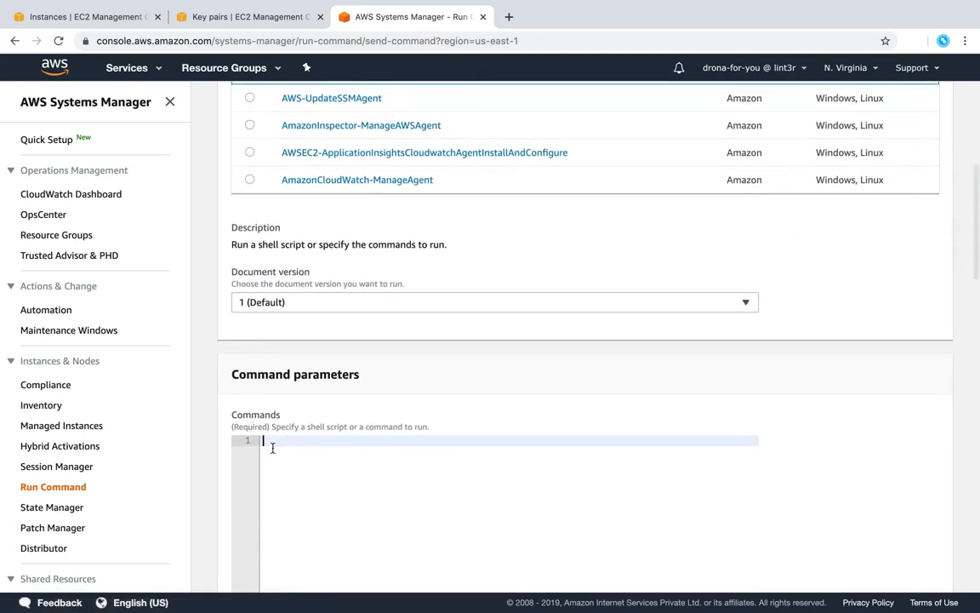
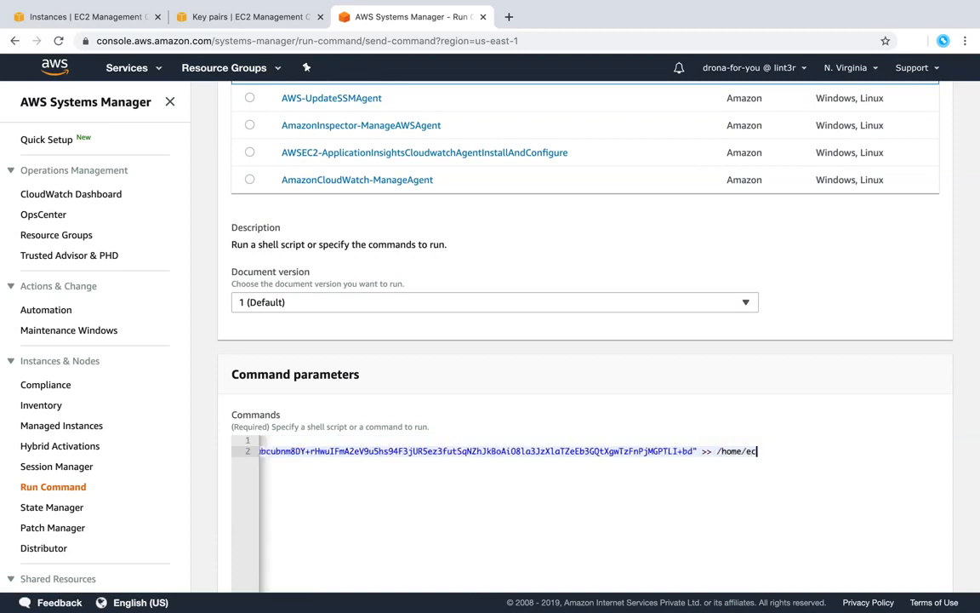
pyautogui.write('2-user/.ssh/authorized_keys')
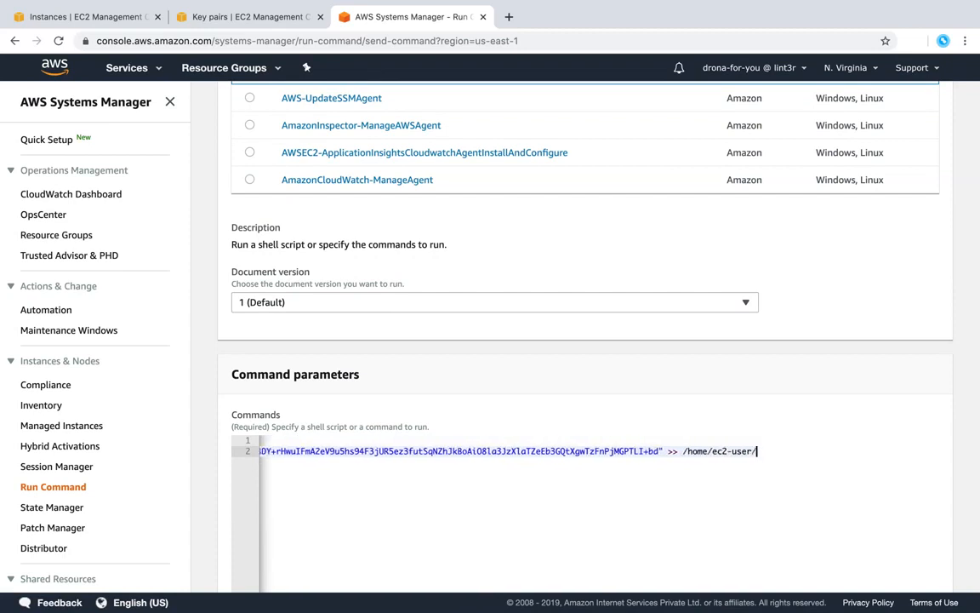
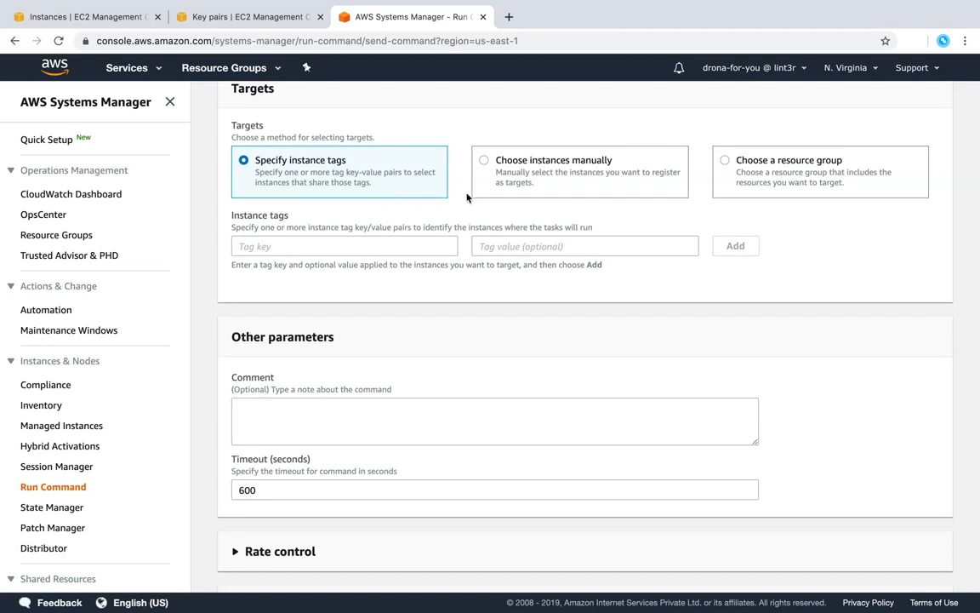
# Step: Set the targets to manually chosen instances and select Server-with-OLD-SSH-Keys
pyautogui.click(485, 161)
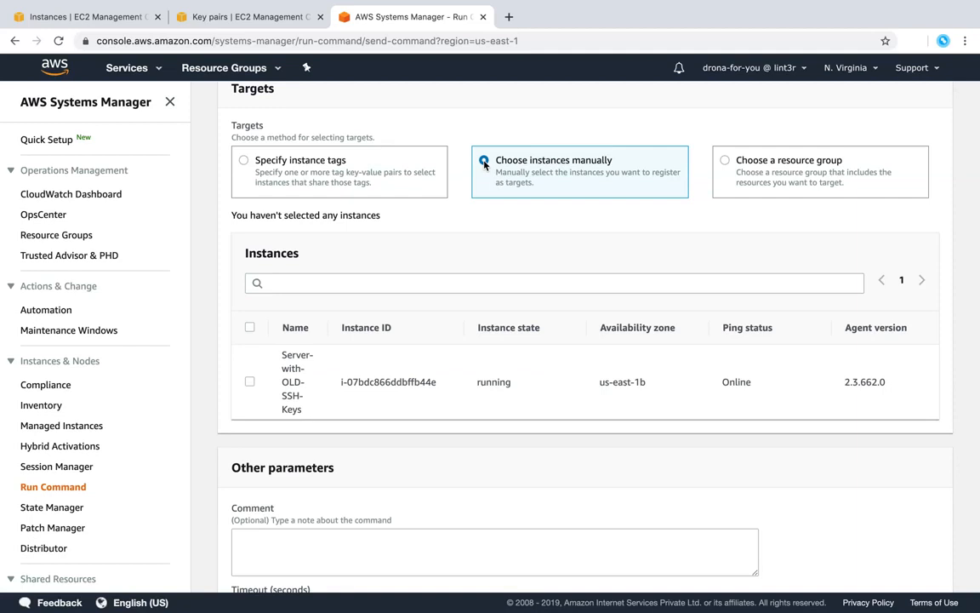
pyautogui.click(249, 381)
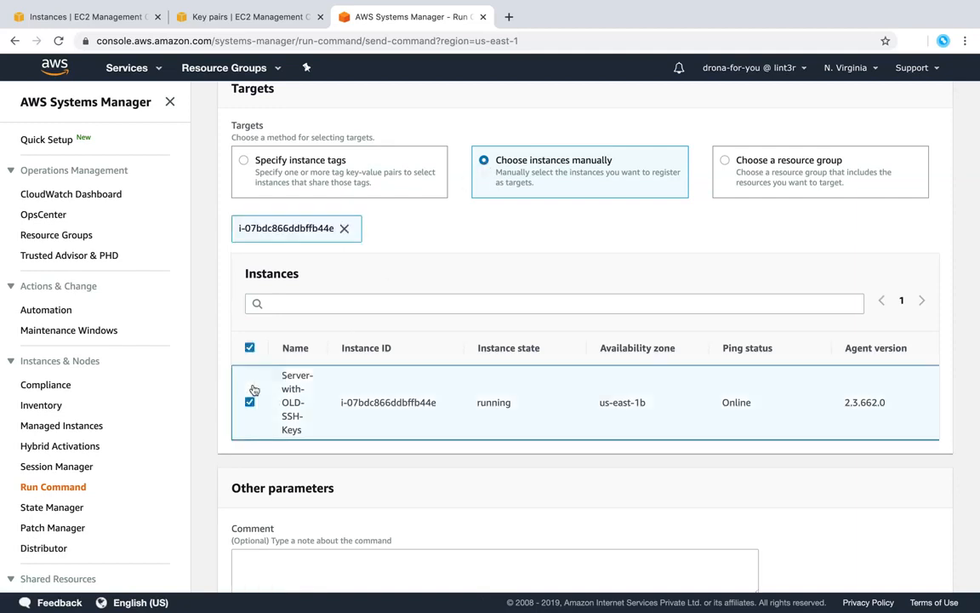
# Step: Run the command with the default rate control and output options, and refresh its execution status
pyautogui.scroll(-10, 400, 429)
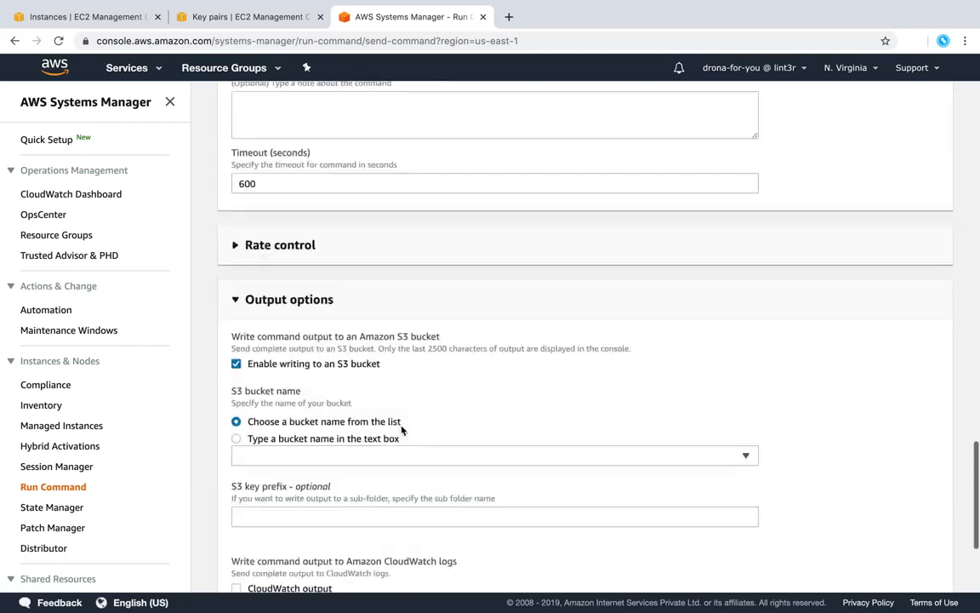
pyautogui.scroll(4, 401, 429)
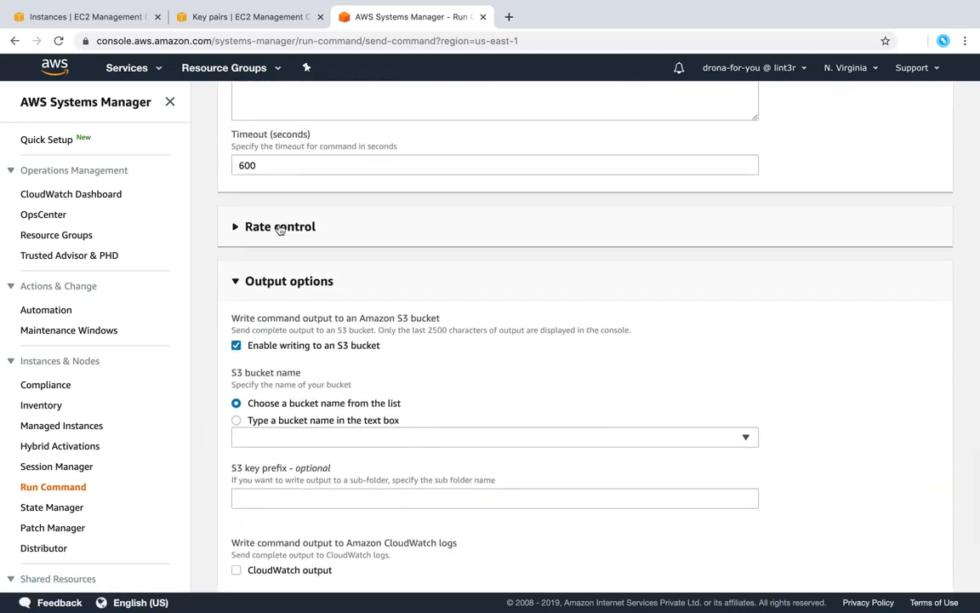
pyautogui.click(281, 227)
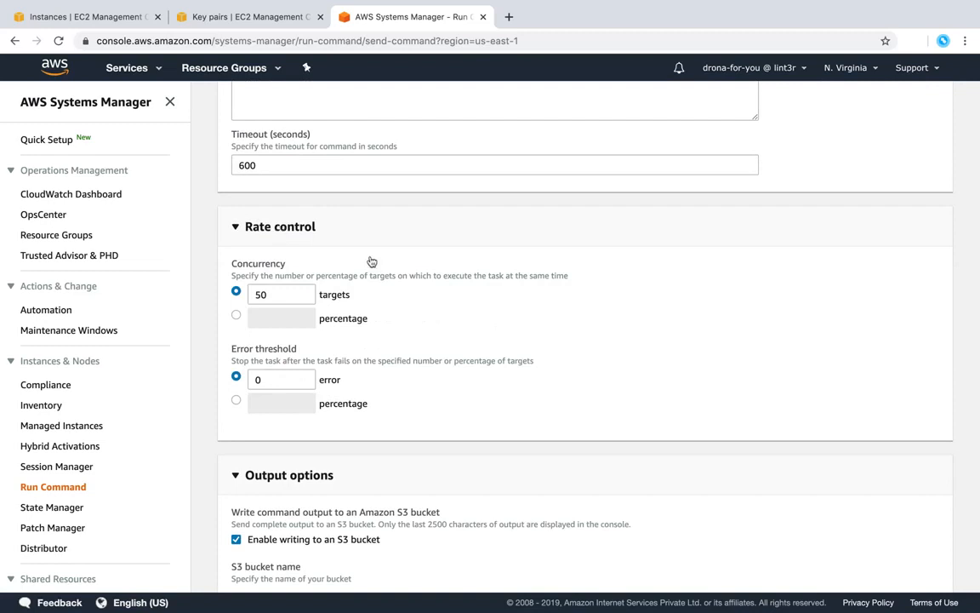
pyautogui.scroll(-5, 491, 332)
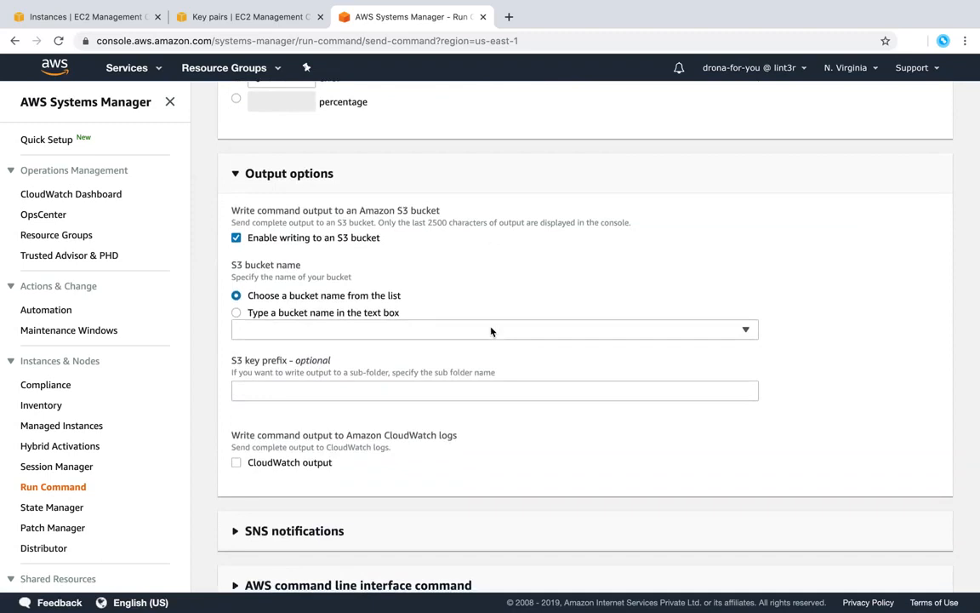
pyautogui.scroll(-1, 664, 441)
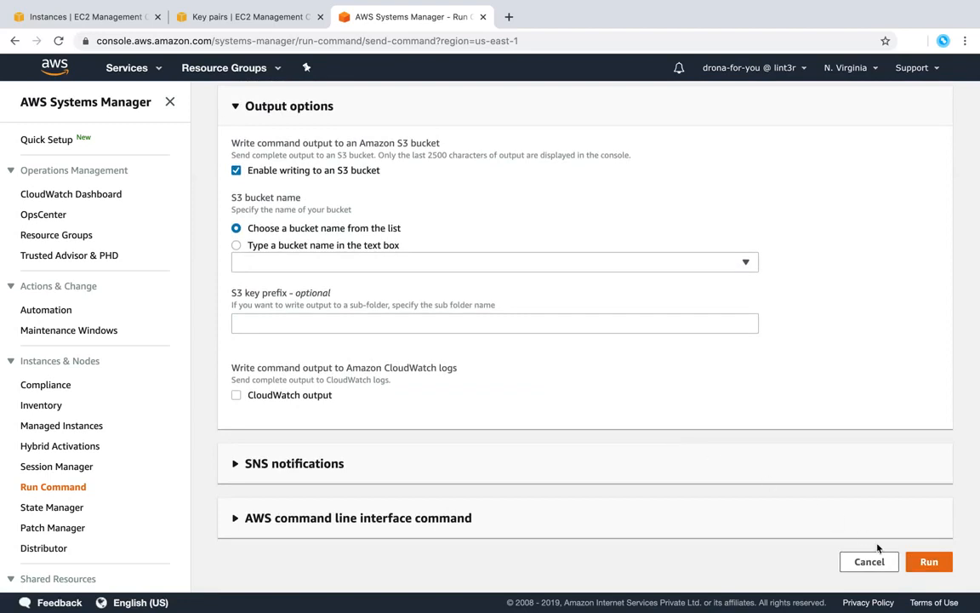
pyautogui.click(928, 563)
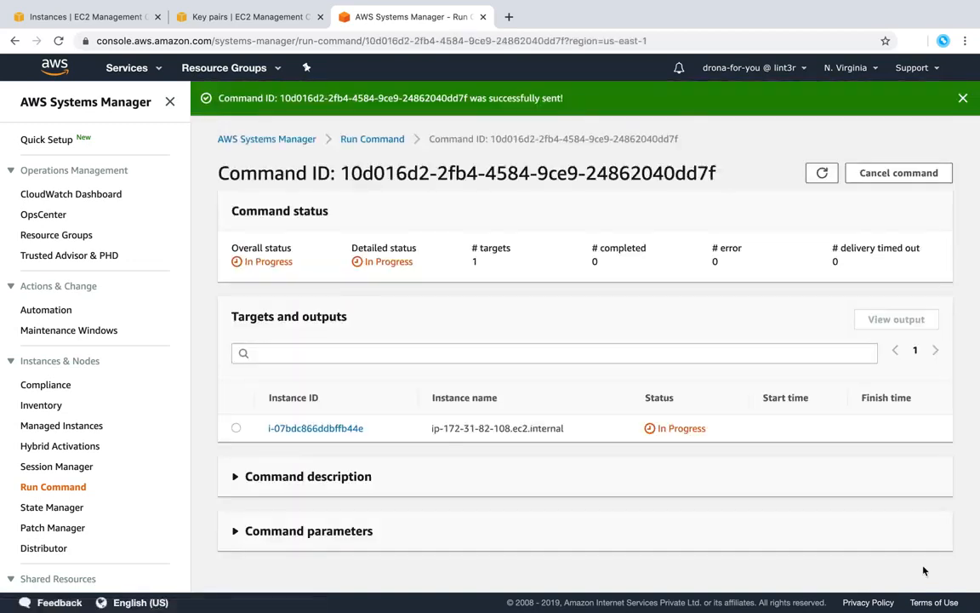
pyautogui.click(822, 174)
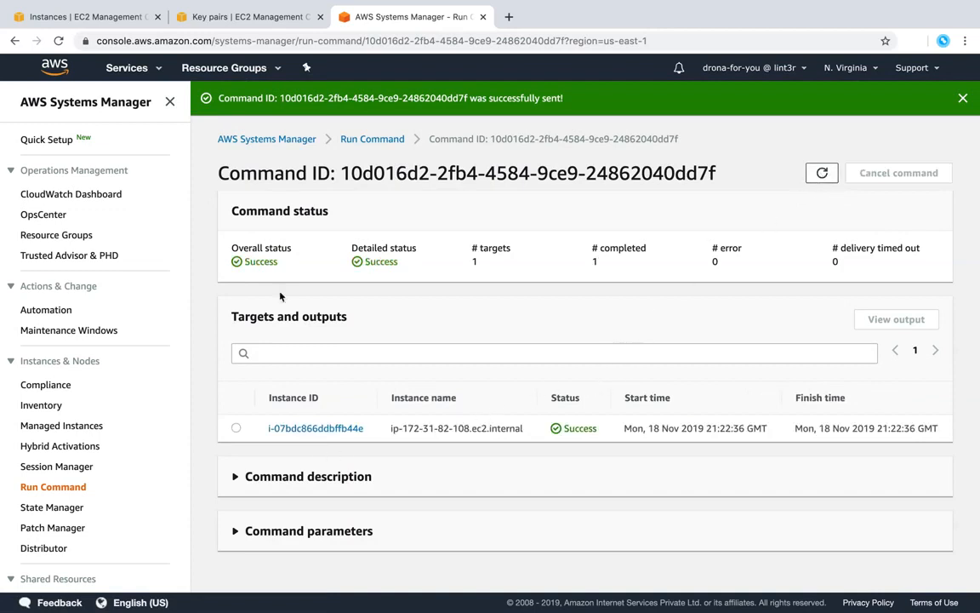
# Step: Switch to the terminal and connect over SSH to 18.204.21.97 as ec2-user with the nov19 key, accepting the host's authenticity
pyautogui.click(136, 17)
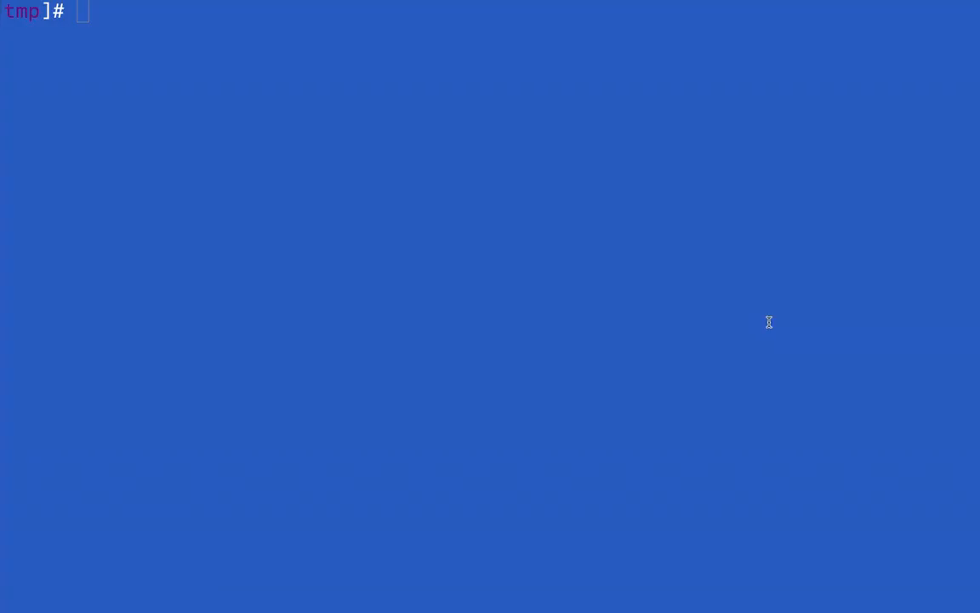
pyautogui.write('ssh -i nov19 ec2-user@18.204.21.97')
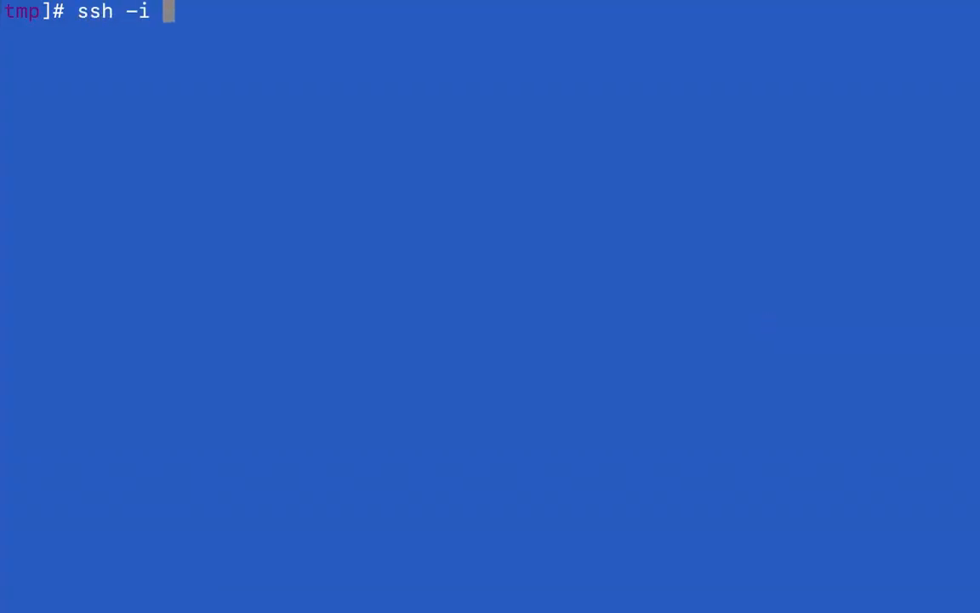
pyautogui.press('Return')
pyautogui.write('yes')
pyautogui.press('Return')
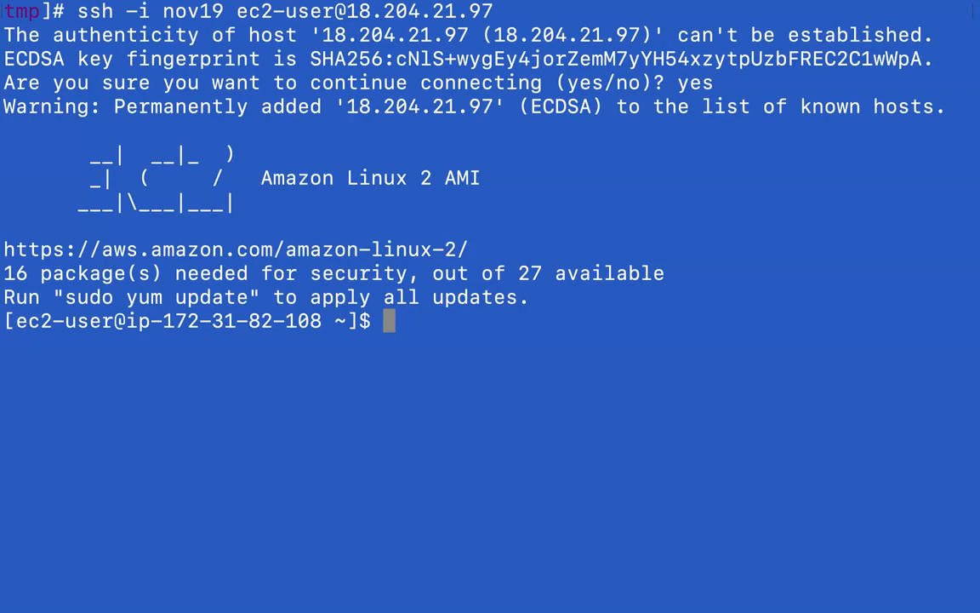
# Step: Display the contents of /home/ec2-user/.ssh/authorized_keys on the instance with the more command
pyautogui.write('more /eh')
pyautogui.press('BackSpace')
pyautogui.press('BackSpace')
pyautogui.write('home/ec')
pyautogui.press('Tab')
pyautogui.write('.s')
pyautogui.press('Tab')
pyautogui.press('Tab')
pyautogui.press('Return')
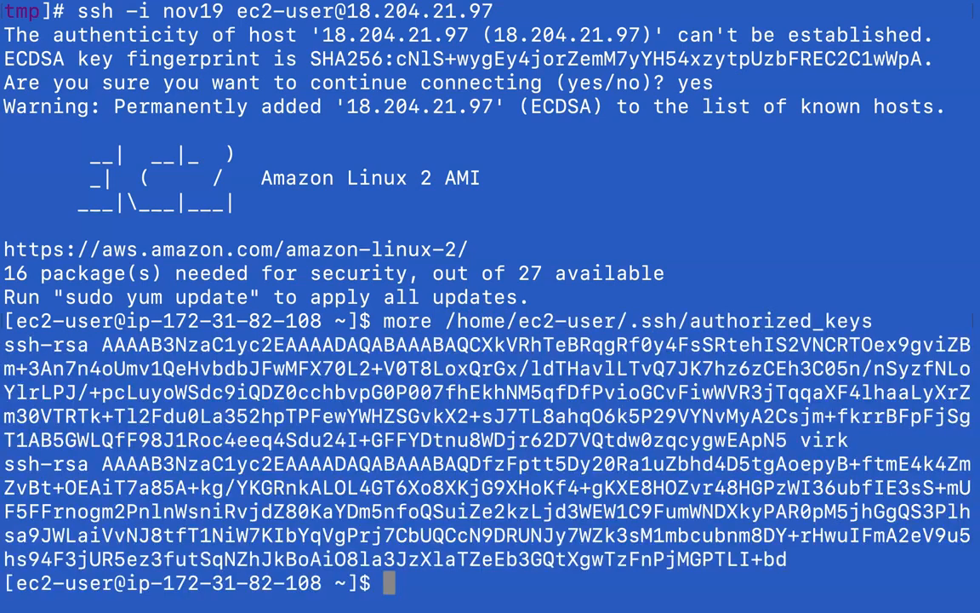